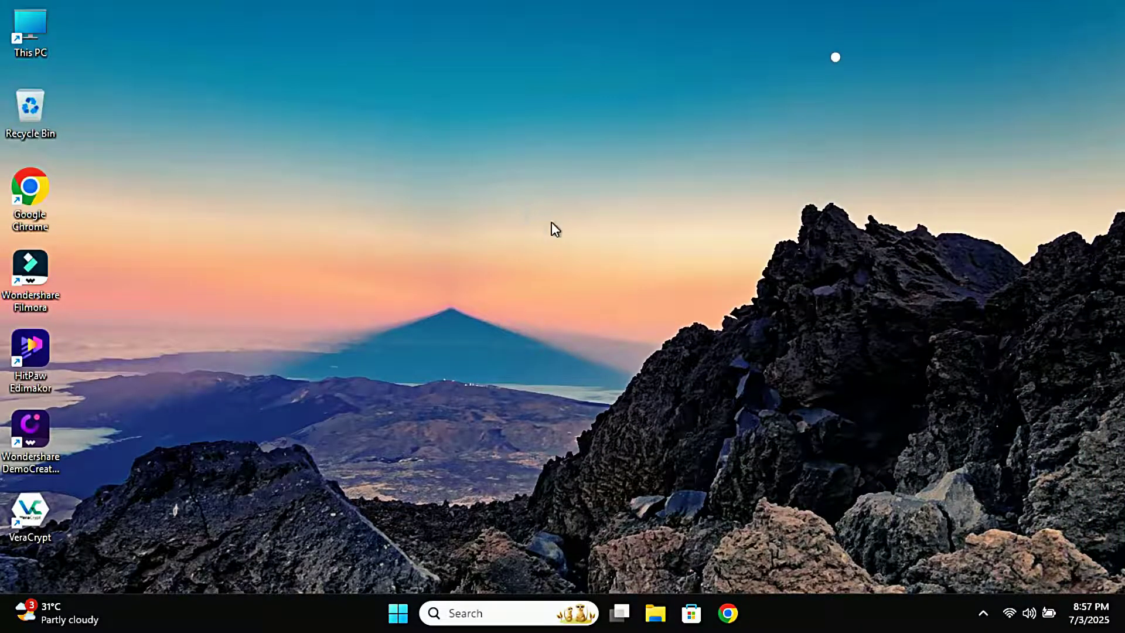
Delete all seven files on Local Disk (E:) from This PC.
double_click(34, 32)
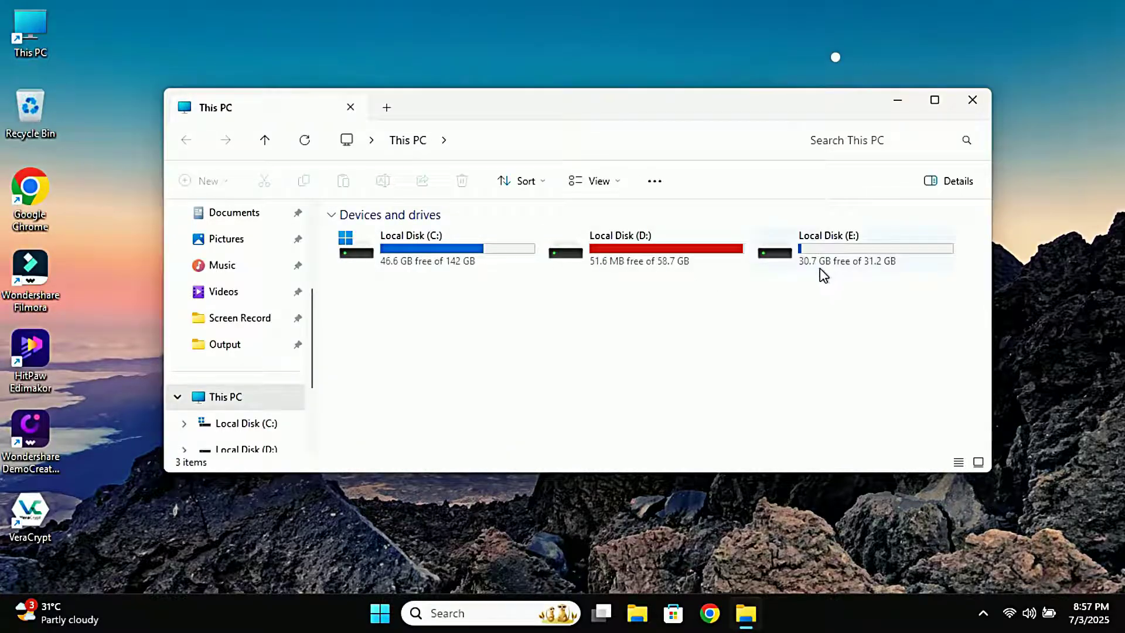
double_click(822, 260)
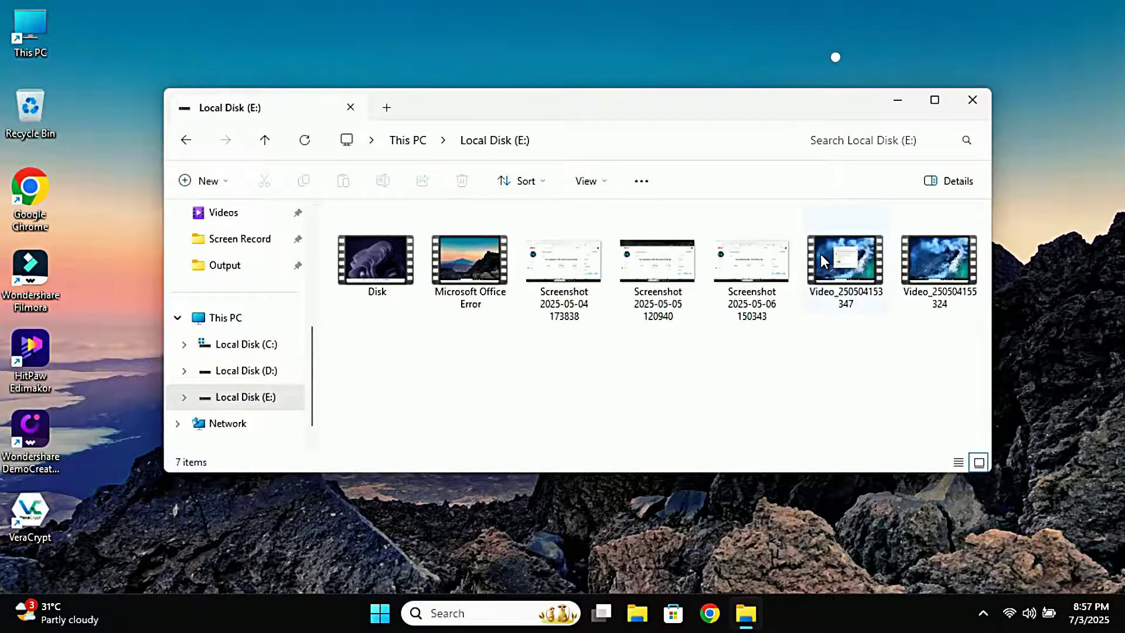
left_click_drag(948, 321, 377, 257)
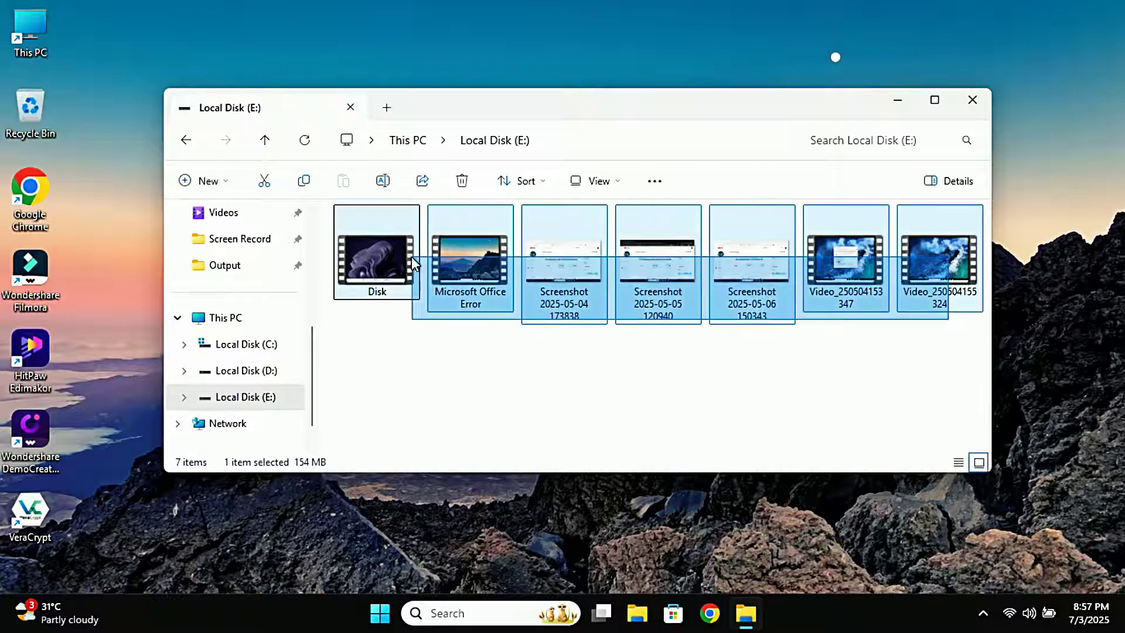
left_click(462, 182)
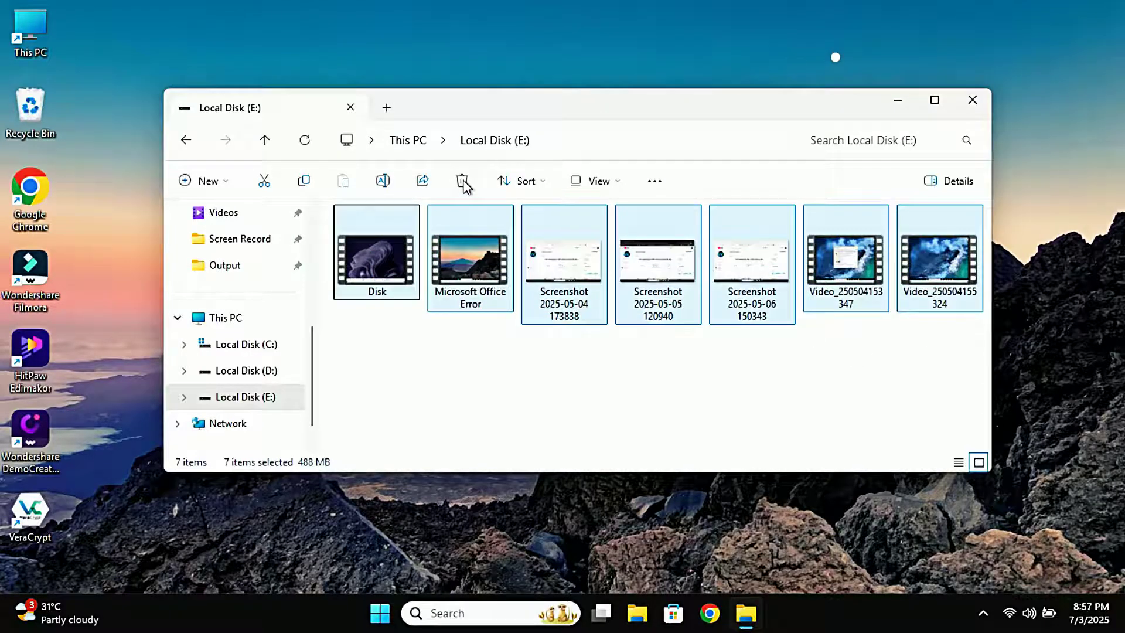
Permanently delete the seven files from the Recycle Bin, confirming with Yes.
double_click(30, 108)
left_click_drag(432, 449, 442, 250)
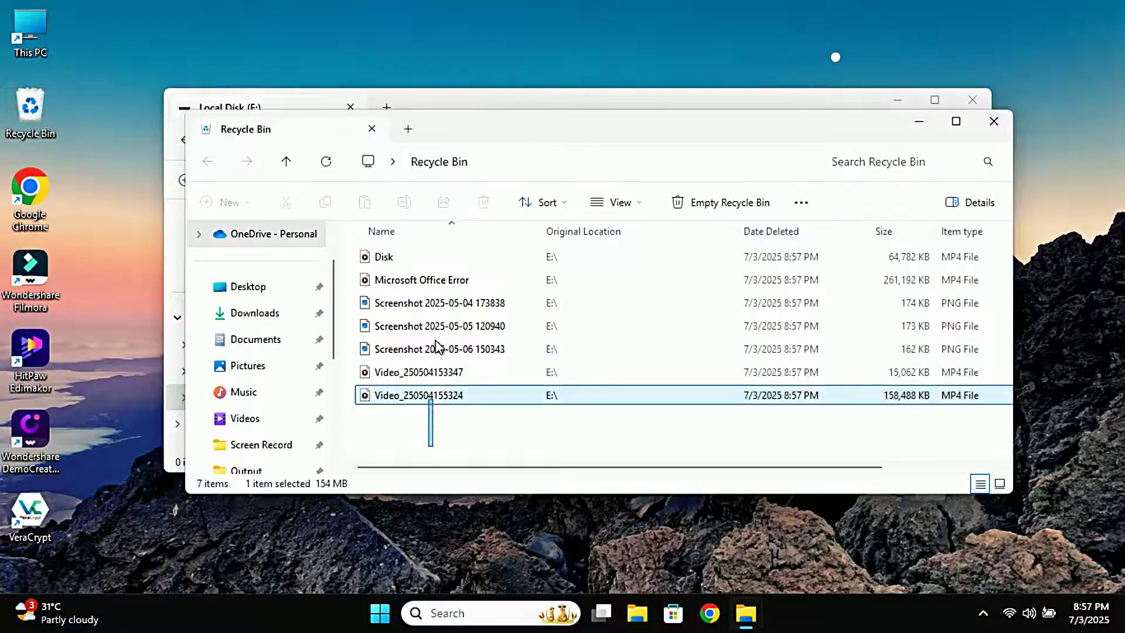
left_click(483, 204)
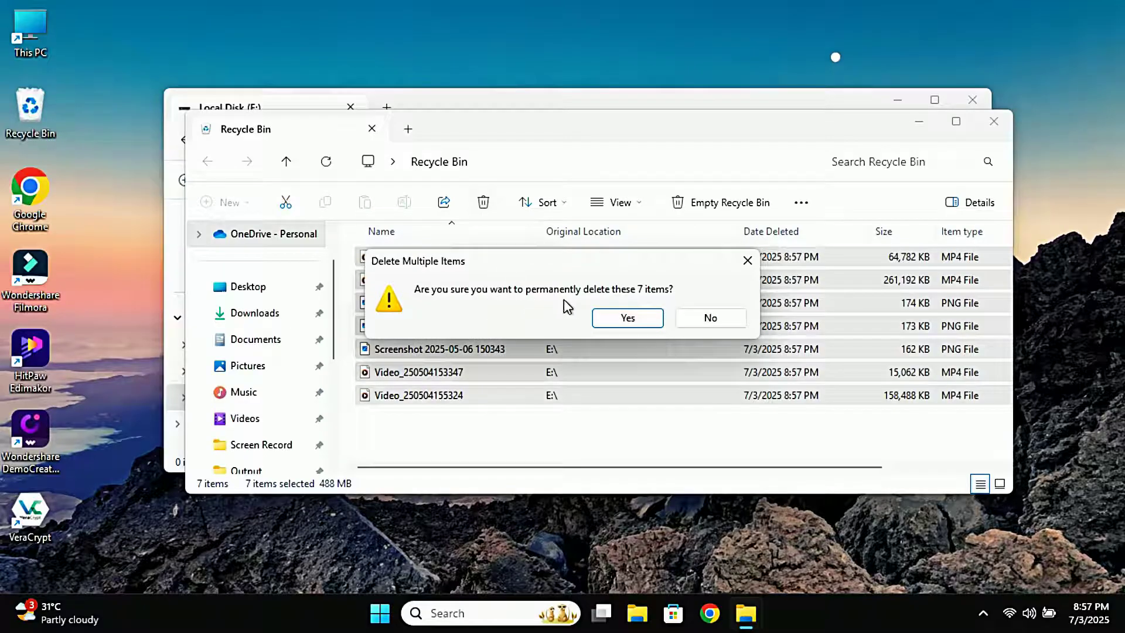
left_click(623, 326)
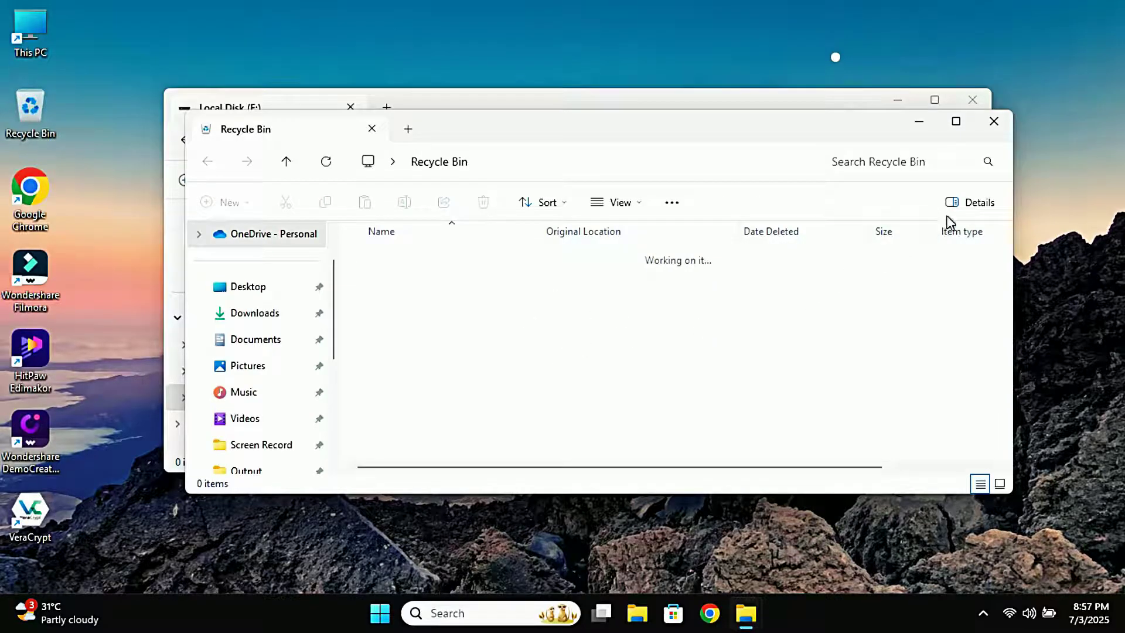
Close the Explorer windows and search 'winfrgui' in Chrome.
left_click(993, 121)
left_click(971, 101)
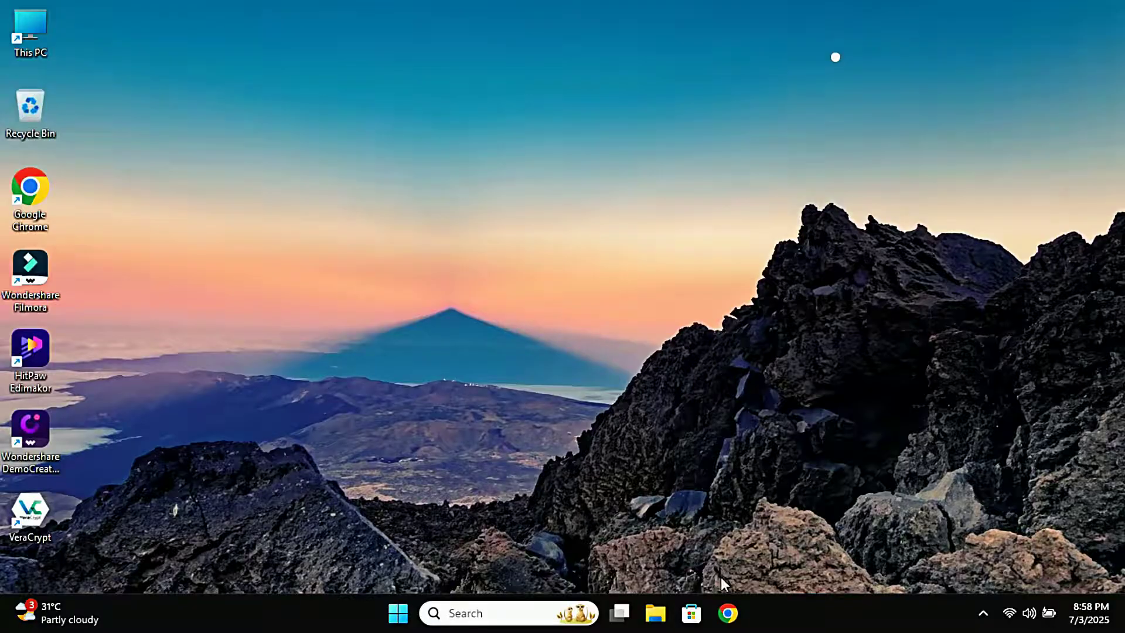
left_click(728, 614)
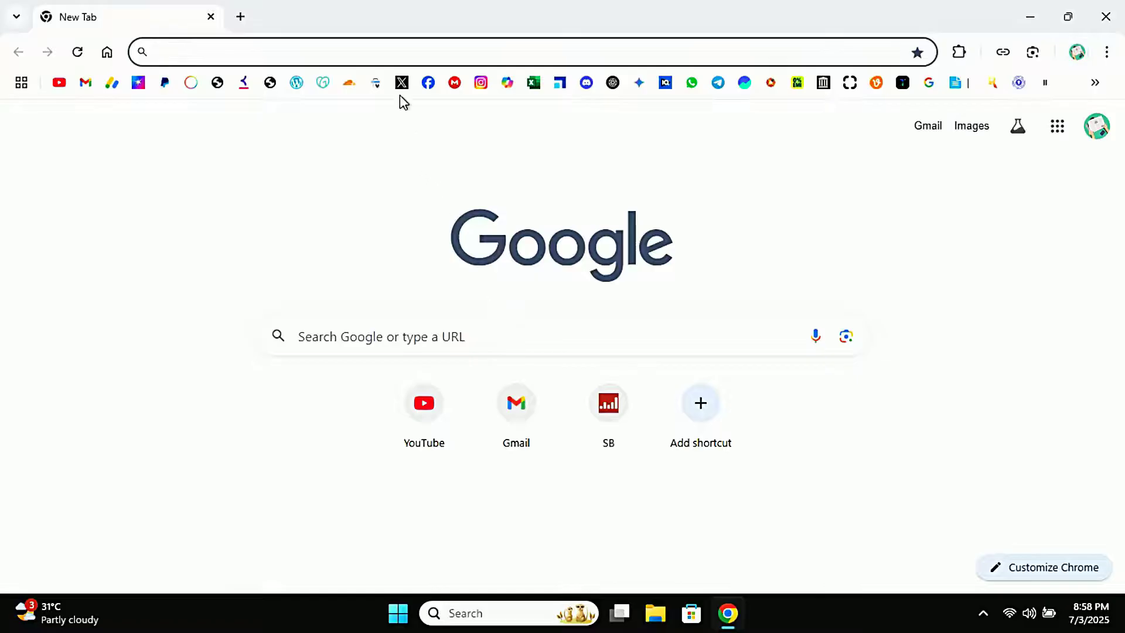
left_click(390, 54)
type("w")
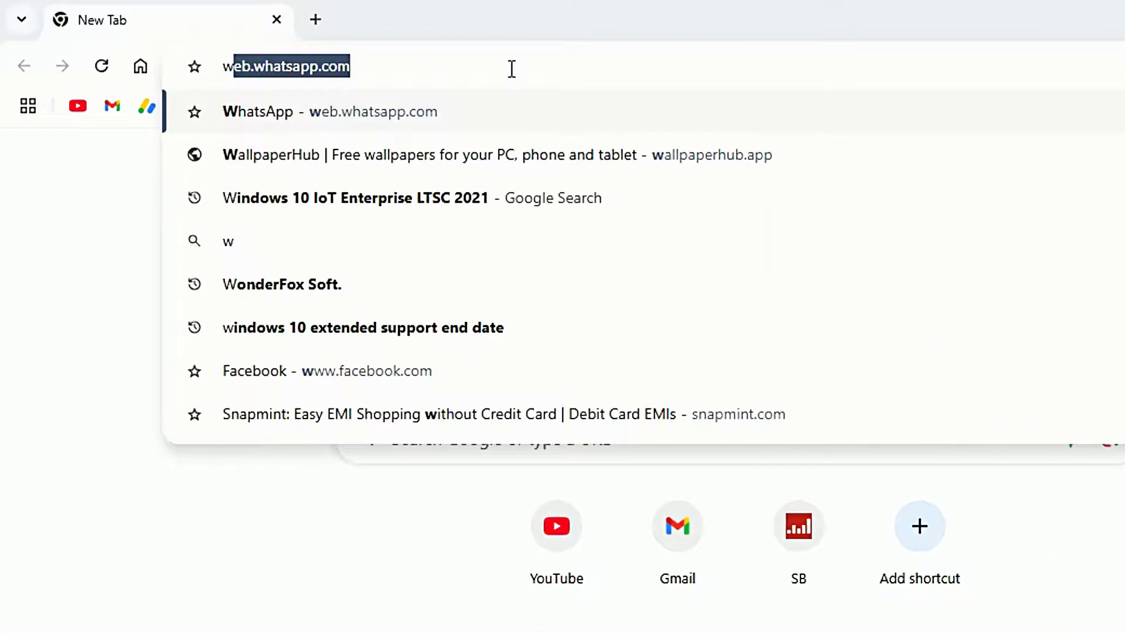
type("infrg")
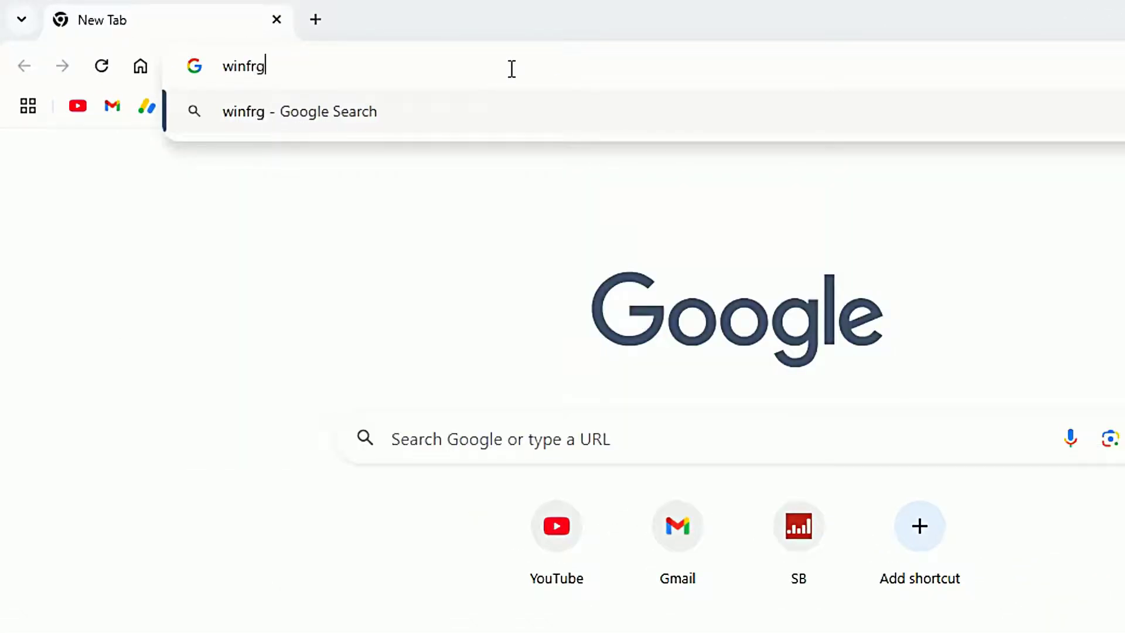
type("ui")
key("Return")
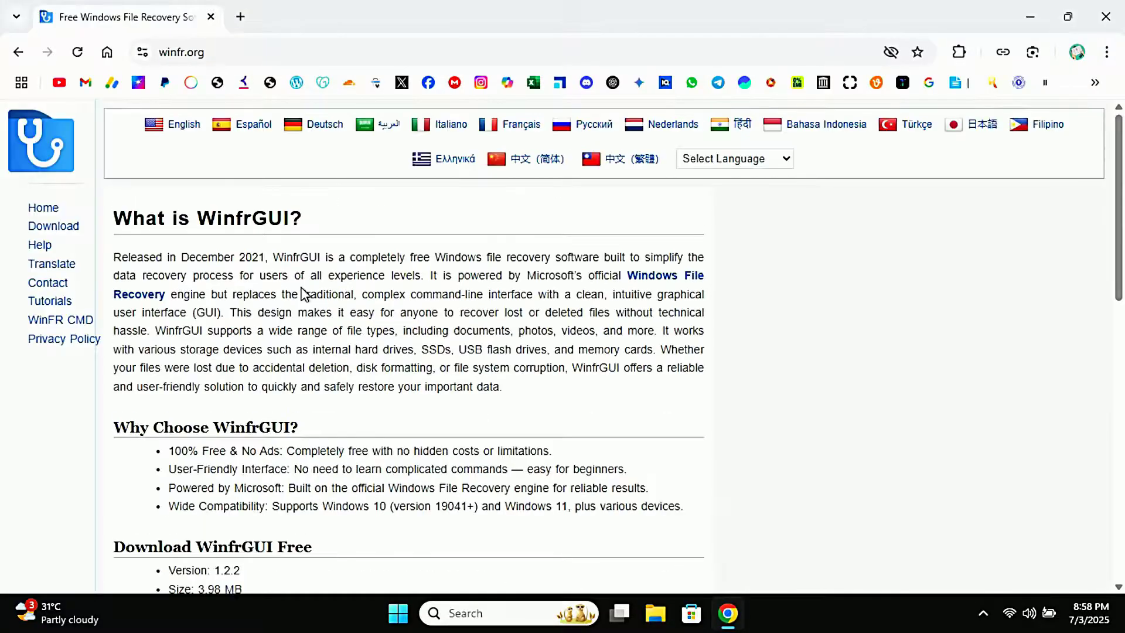
Download the WinfrGUI Free installer from winfr.org and view the full download history.
scroll(303, 293, "down", 5)
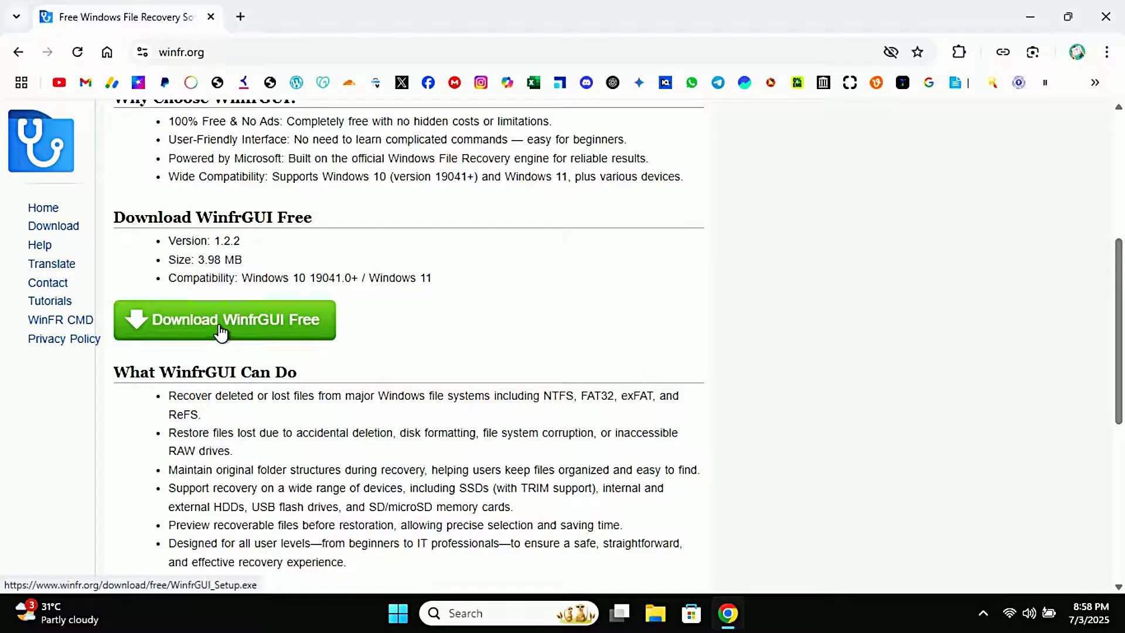
left_click(220, 332)
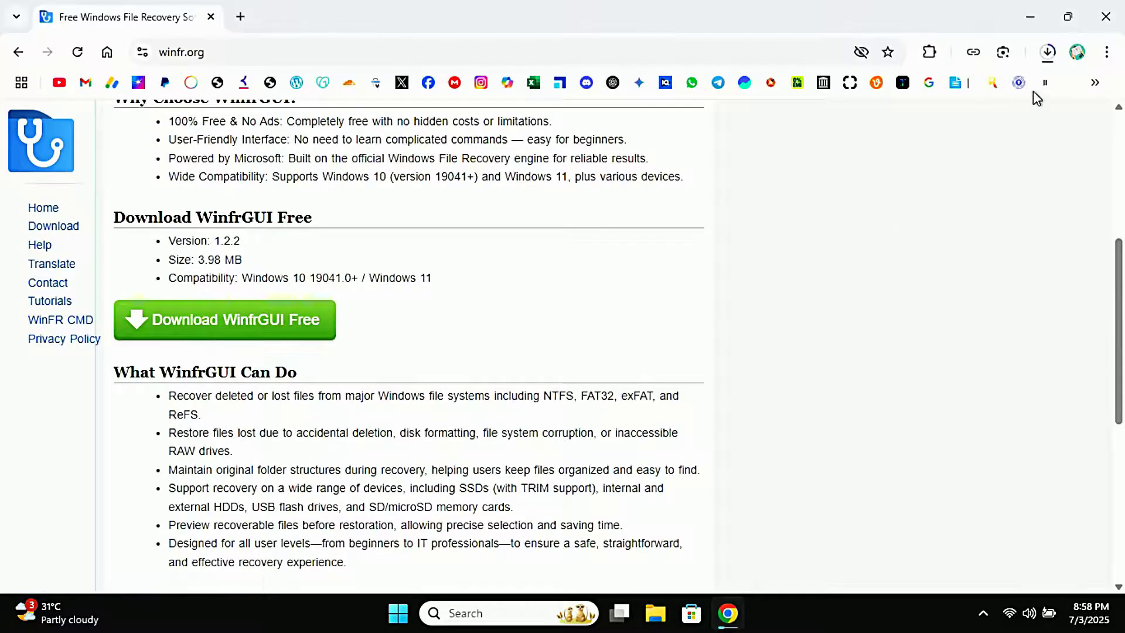
left_click(1050, 56)
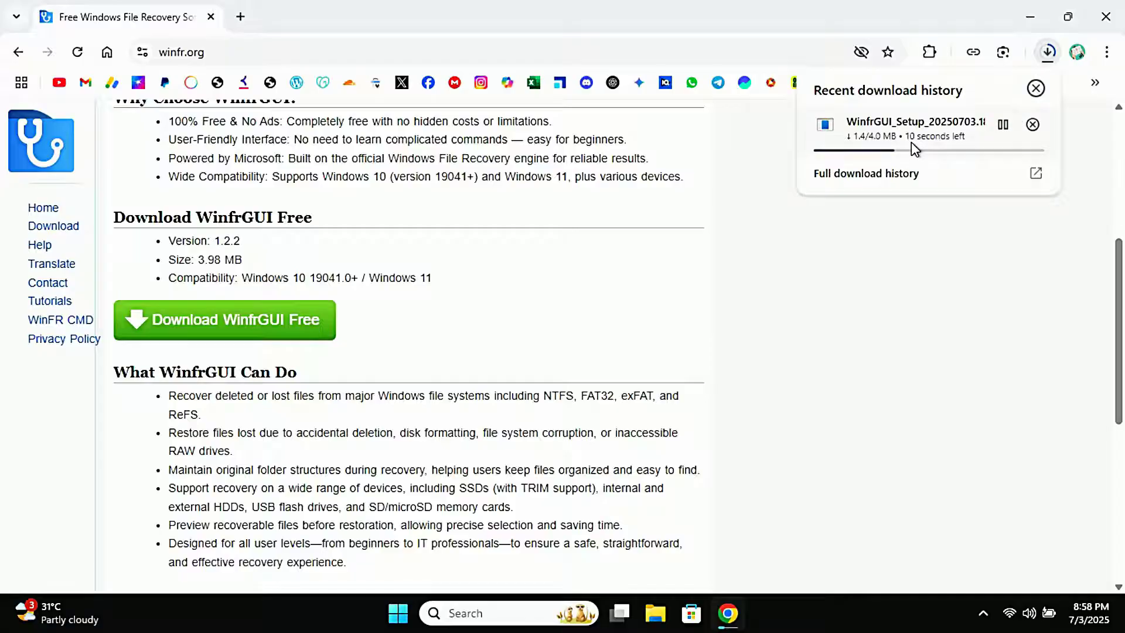
left_click(898, 175)
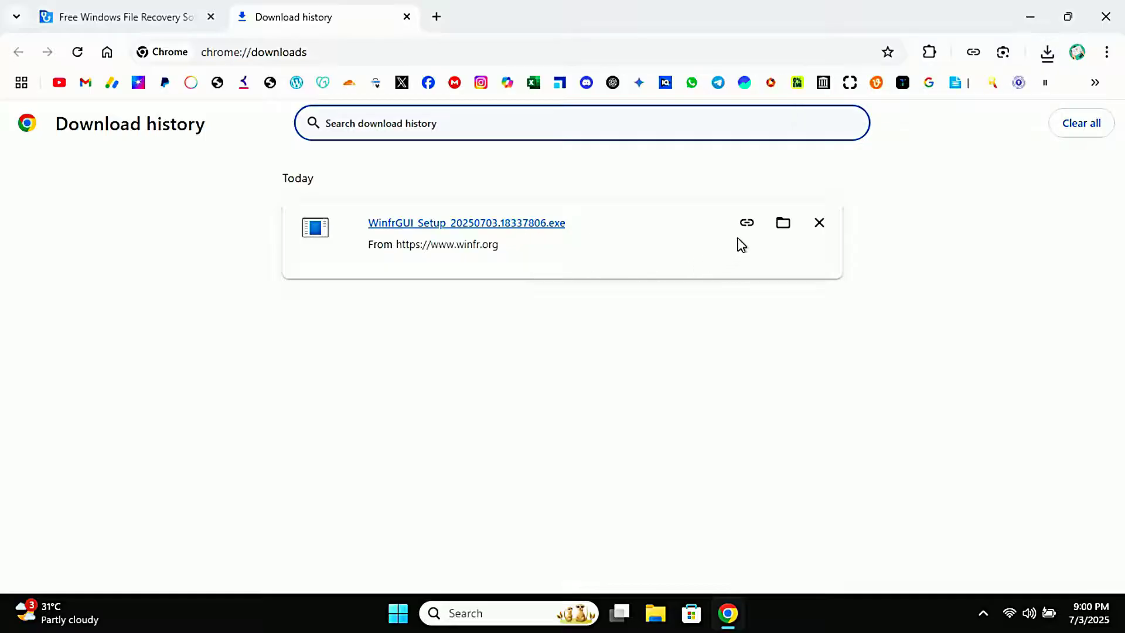
Run the WinfrGUI setup file from Downloads as administrator, then close Explorer and Chrome.
left_click(783, 224)
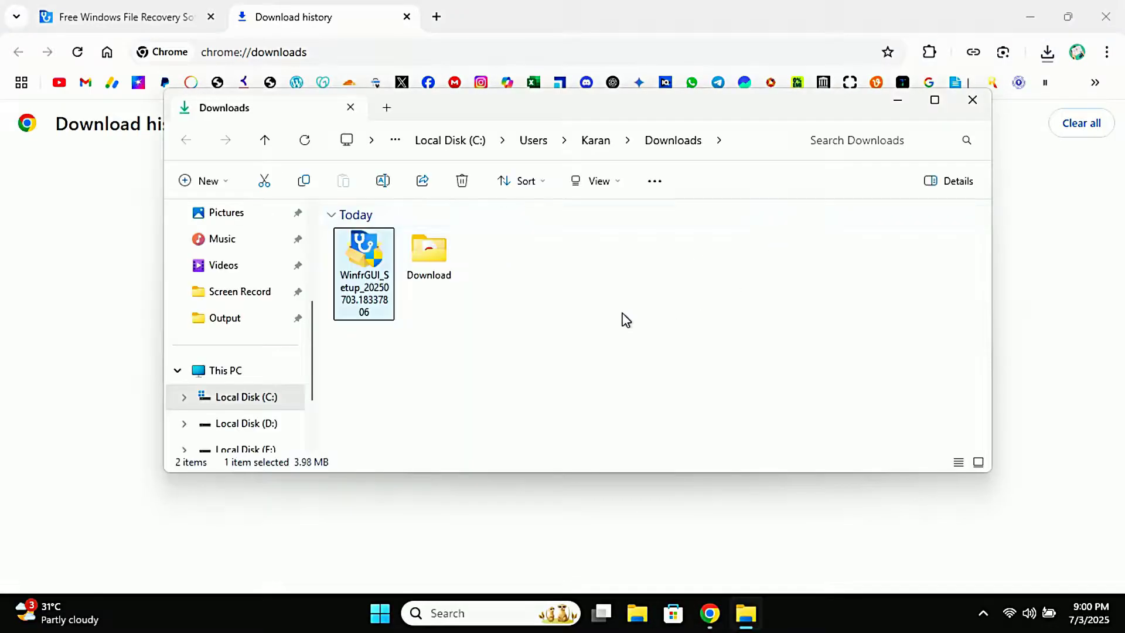
right_click(345, 262)
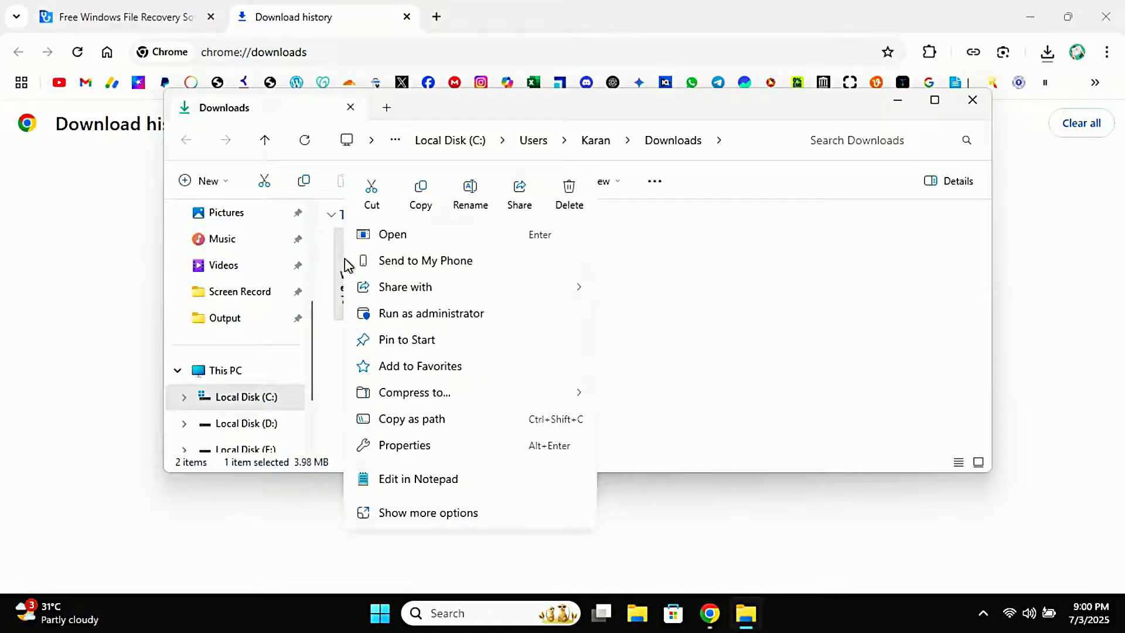
left_click(418, 319)
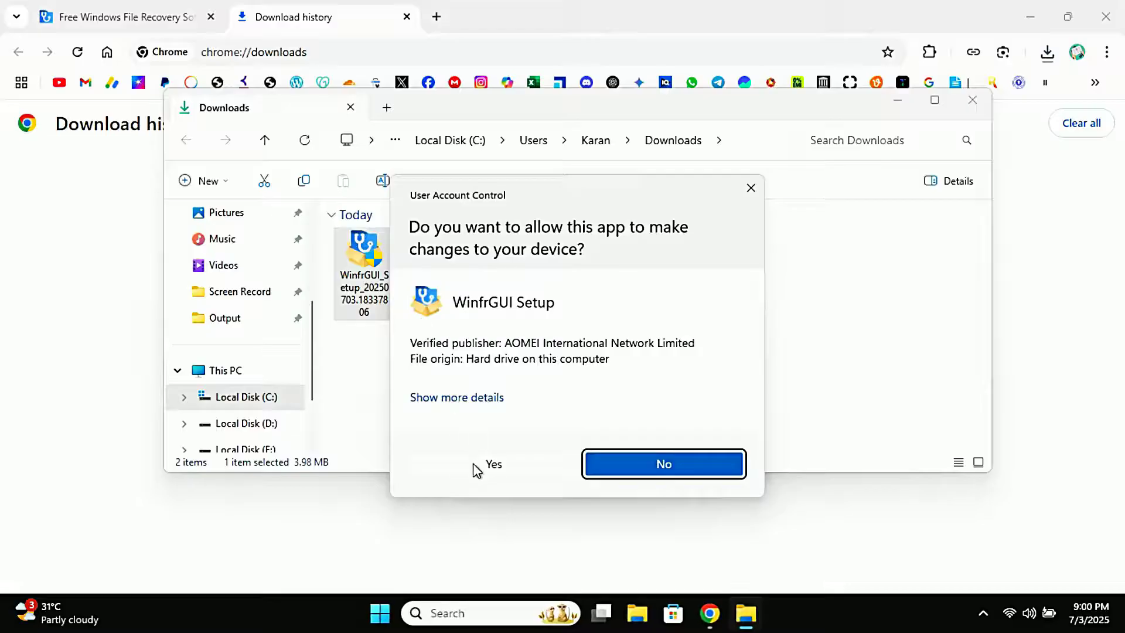
left_click(483, 465)
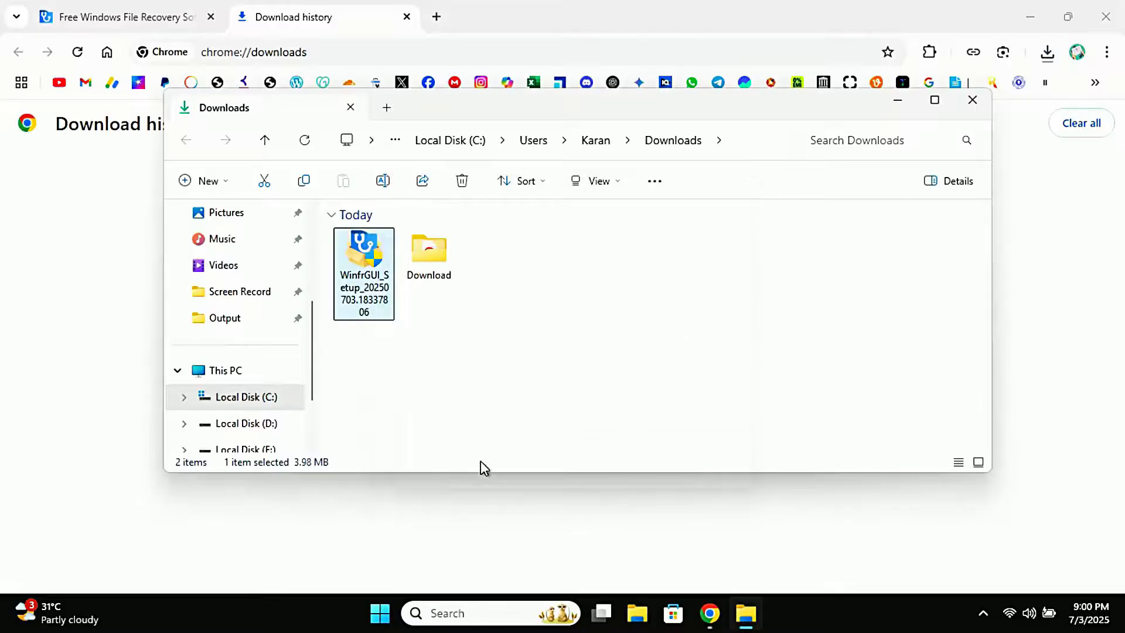
left_click(975, 109)
left_click(1105, 16)
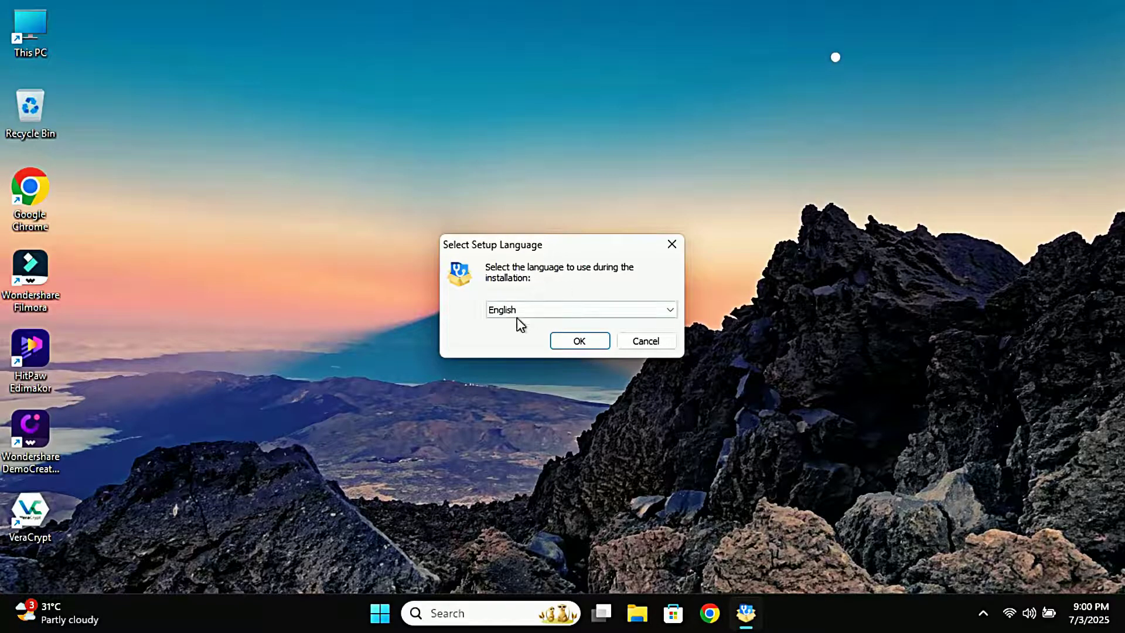
Accept English, pass the welcome page, and finish setup with 'Launch WinfrGUI' checked.
left_click(579, 342)
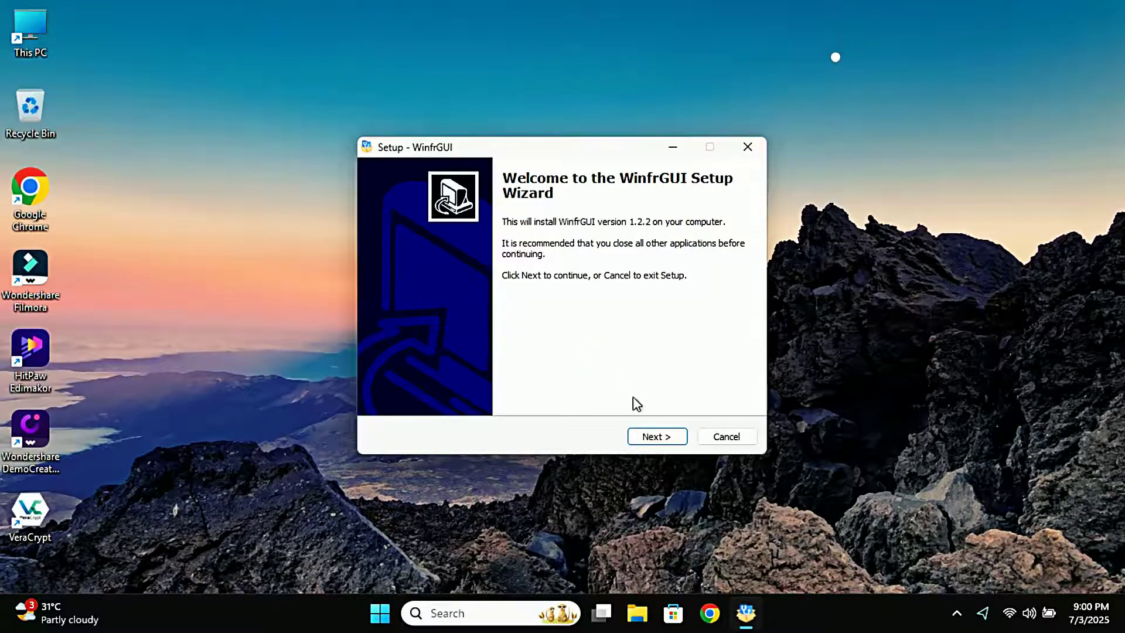
left_click(652, 434)
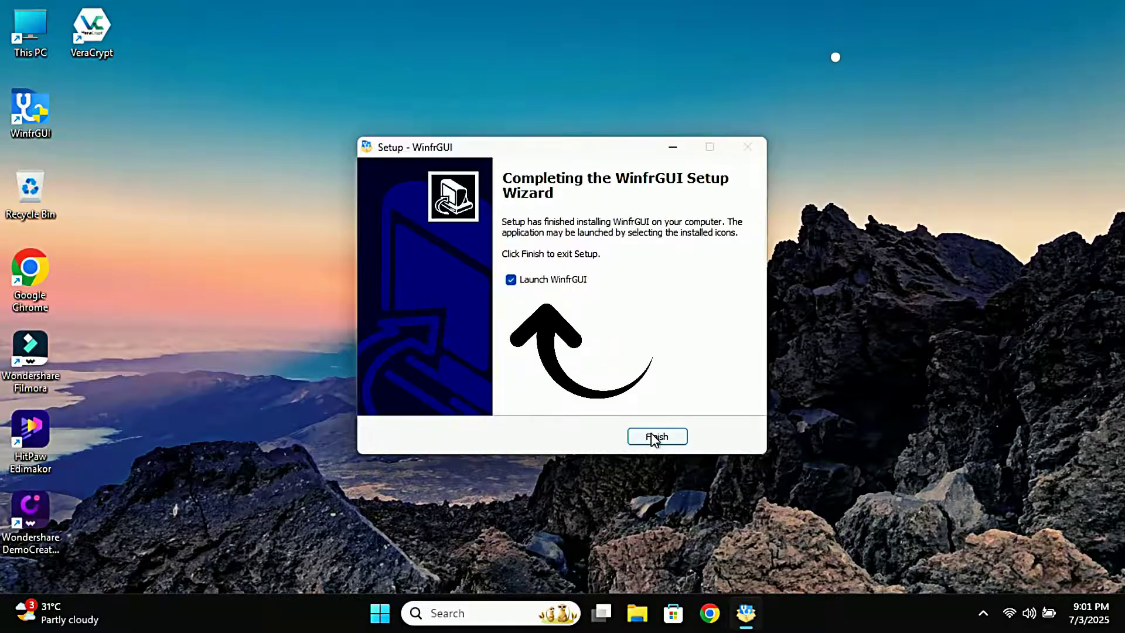
left_click(652, 436)
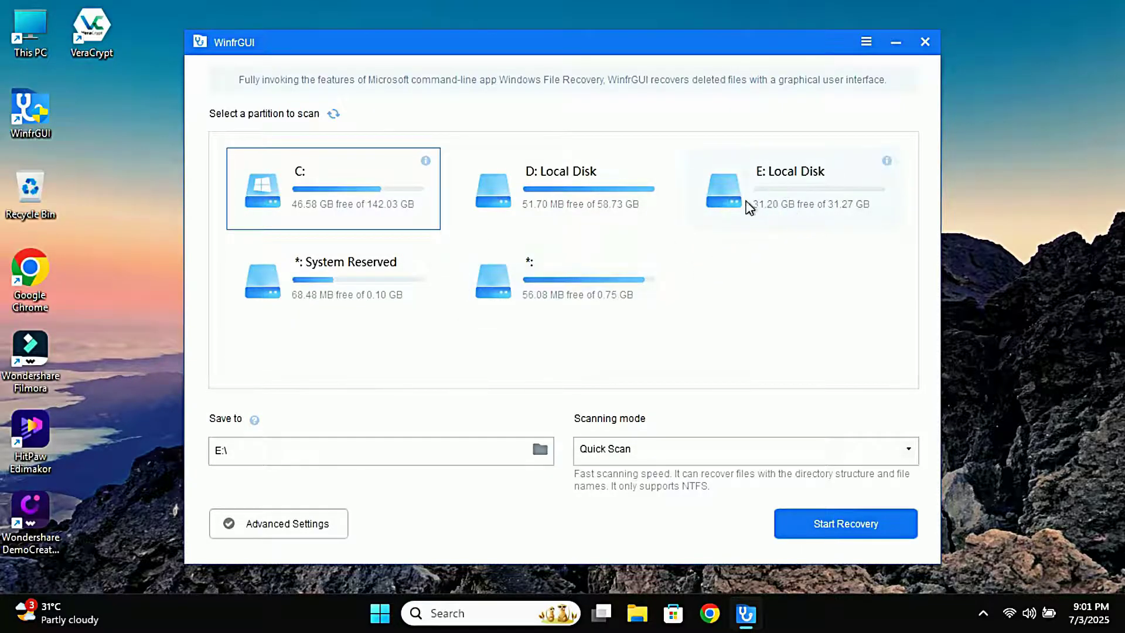
Target drive E: in Deep Scan mode, saving recovered files to C:\.
left_click(771, 195)
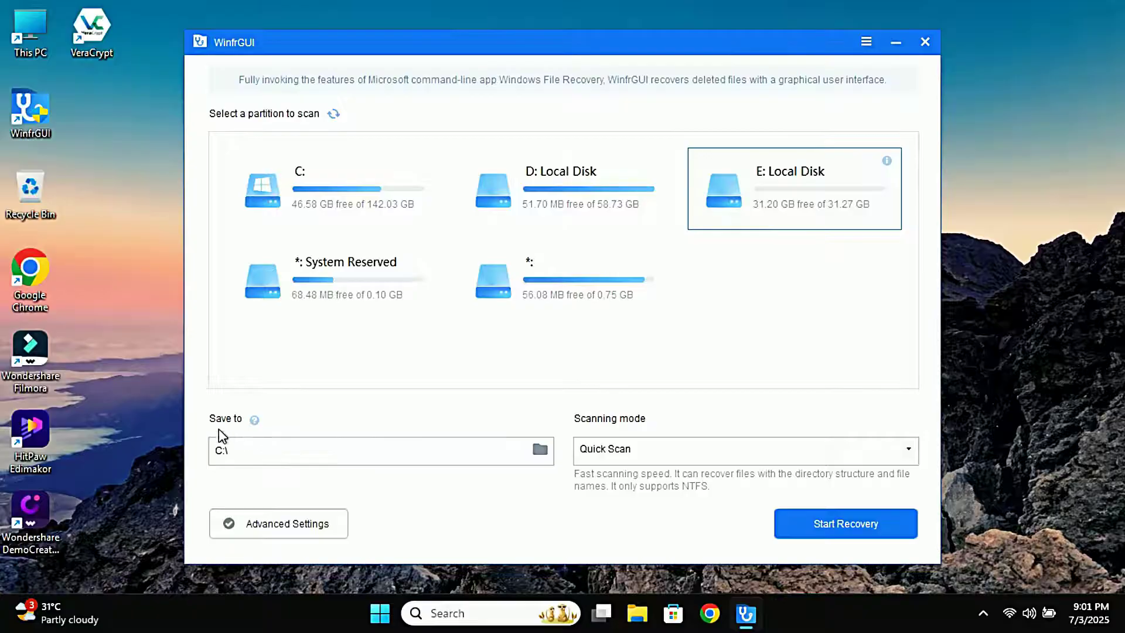
left_click(294, 448)
left_click(609, 451)
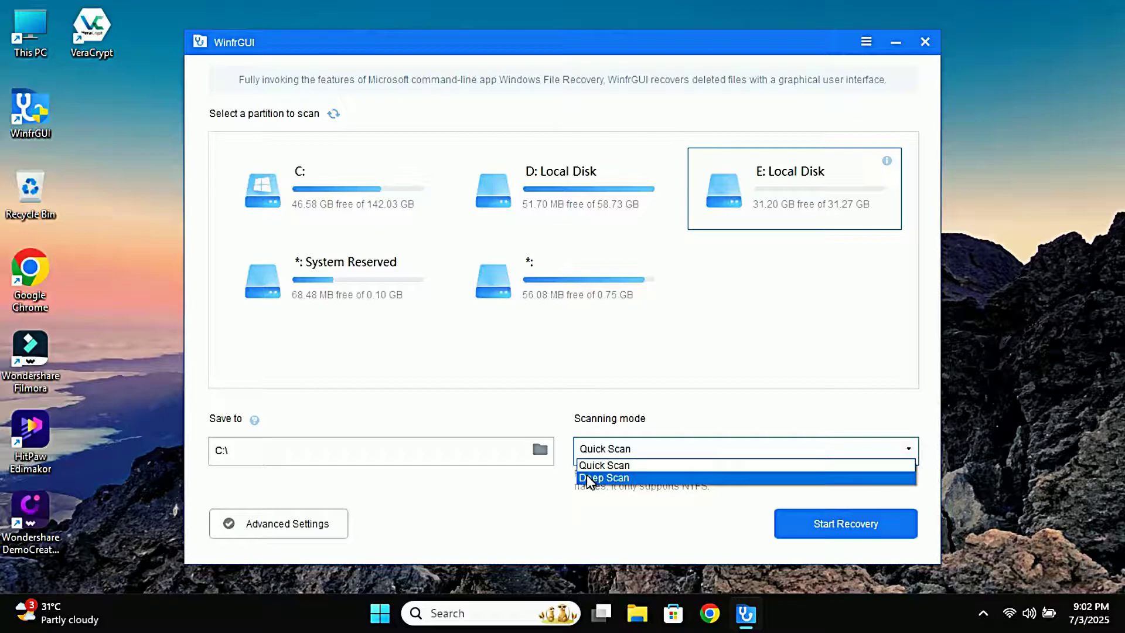
left_click(589, 479)
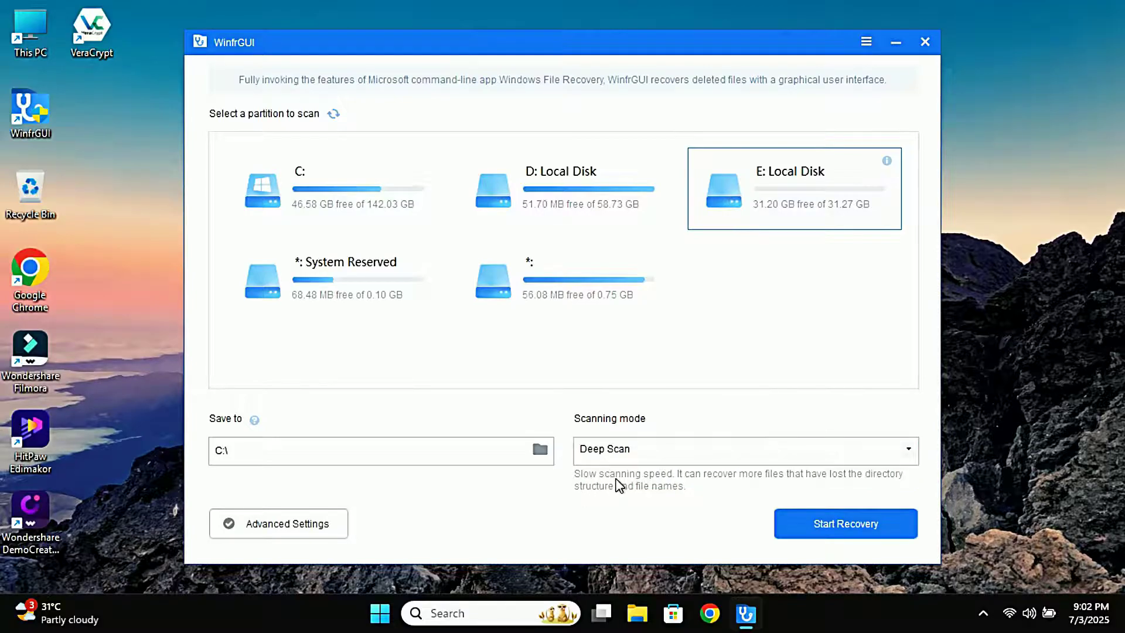
Add Videos alongside Photos in Advanced Settings and start the deep scan recovery of drive E.
left_click(286, 522)
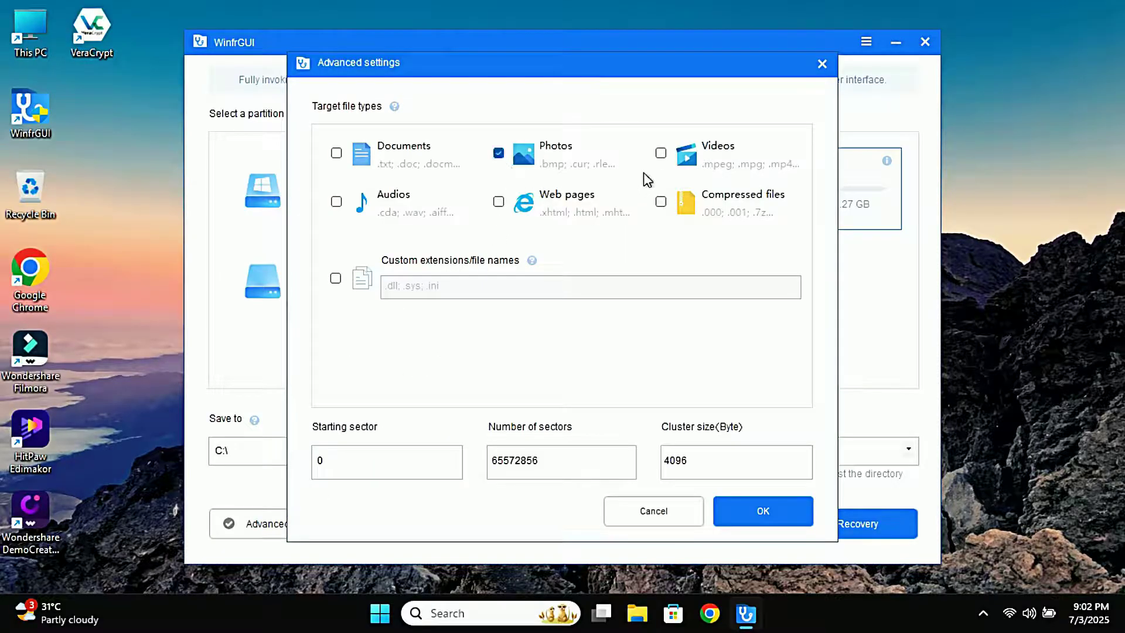
left_click(661, 153)
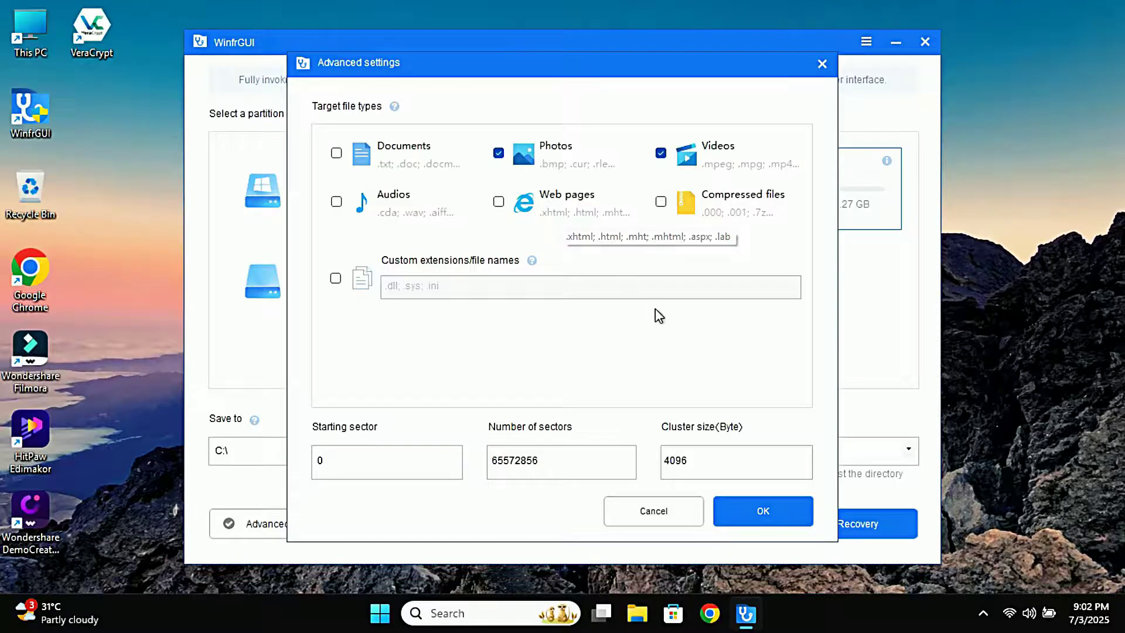
left_click(751, 507)
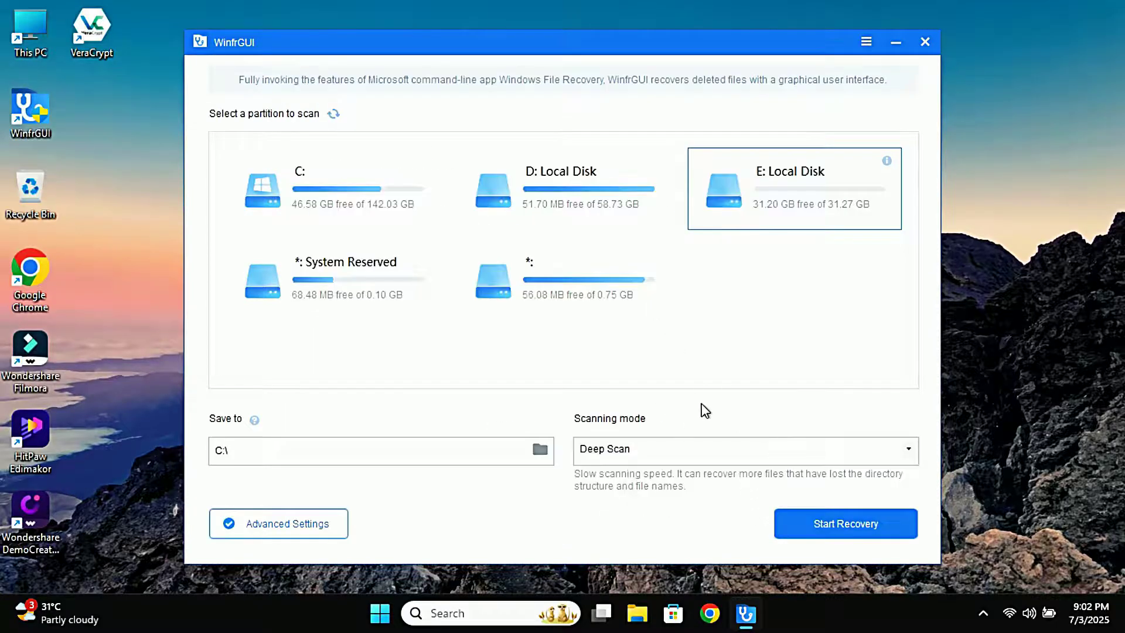
left_click(831, 526)
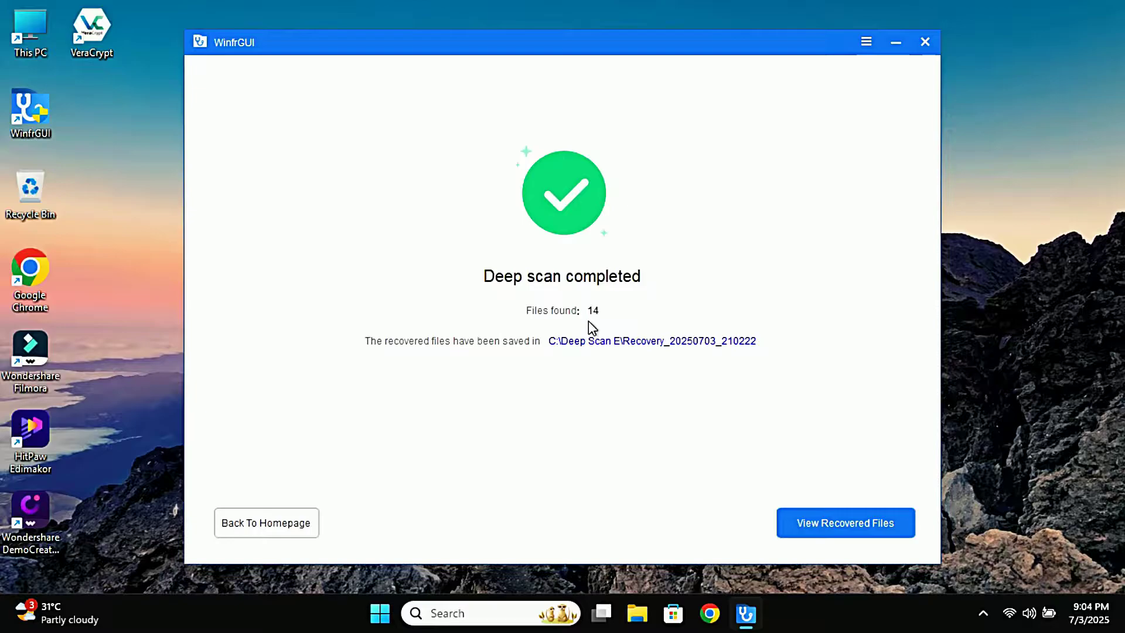
Play the recovered Disk video from Media\mp4, then return to the recovery folder.
left_click(838, 523)
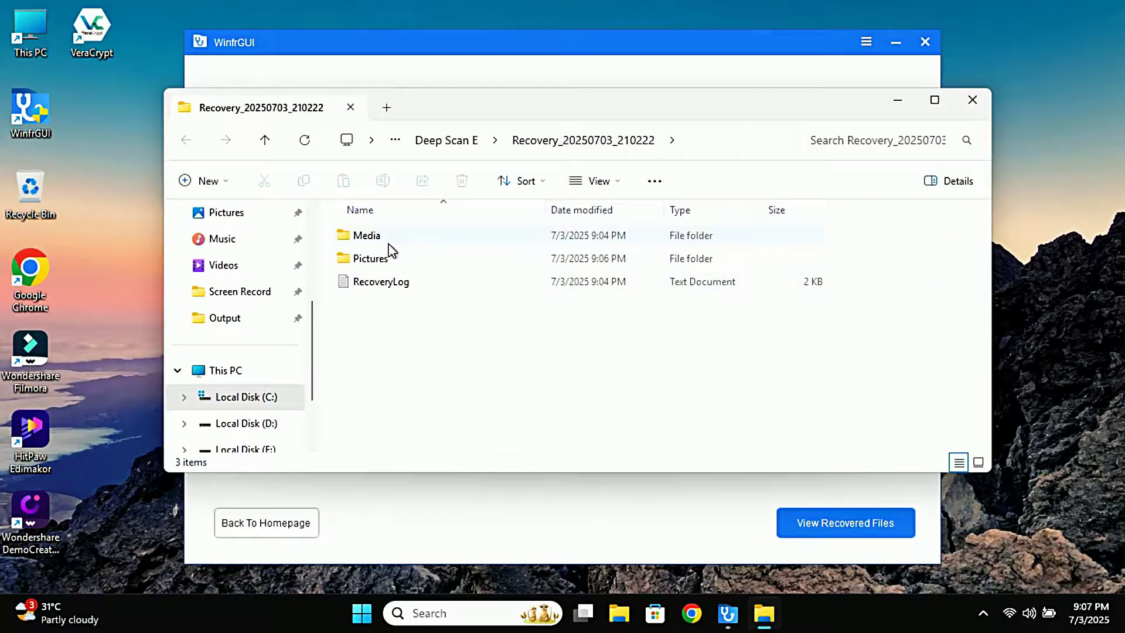
left_click(388, 241)
double_click(388, 237)
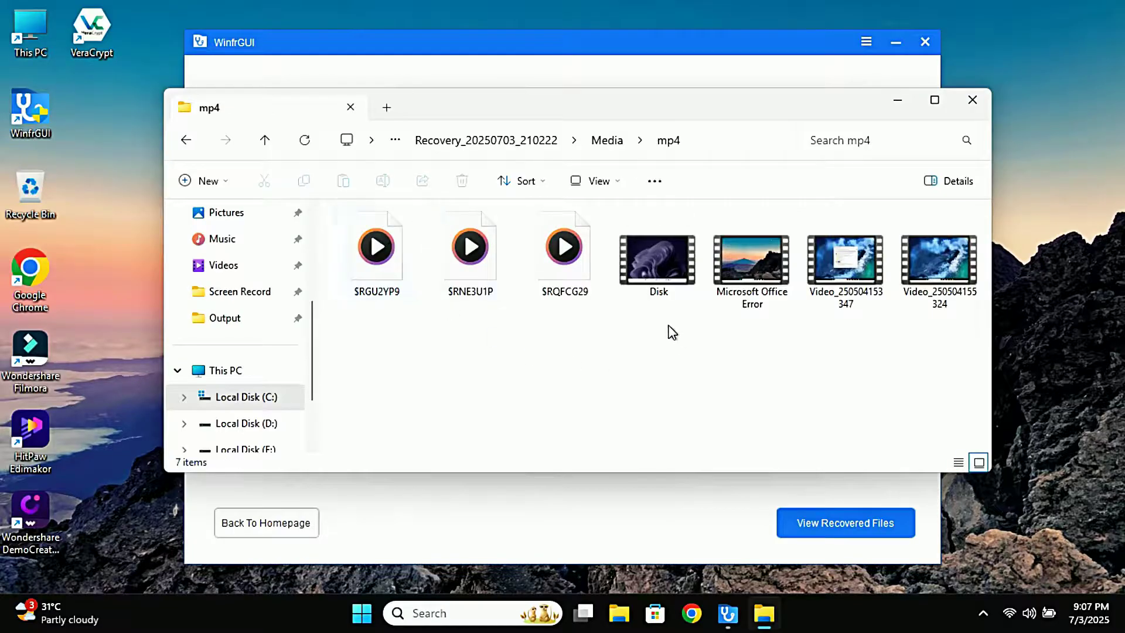
mouse_move(643, 326)
left_mouse_down()
mouse_move(882, 296)
mouse_move(824, 293)
left_mouse_up()
left_click(729, 354)
left_click(676, 284)
double_click(673, 277)
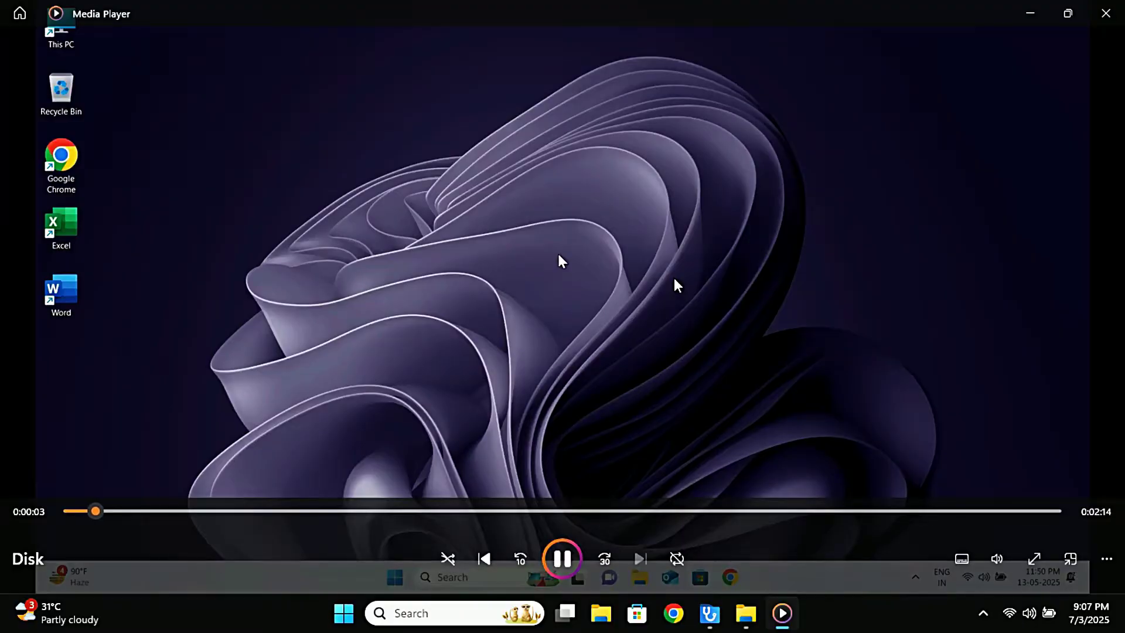
left_click(1106, 15)
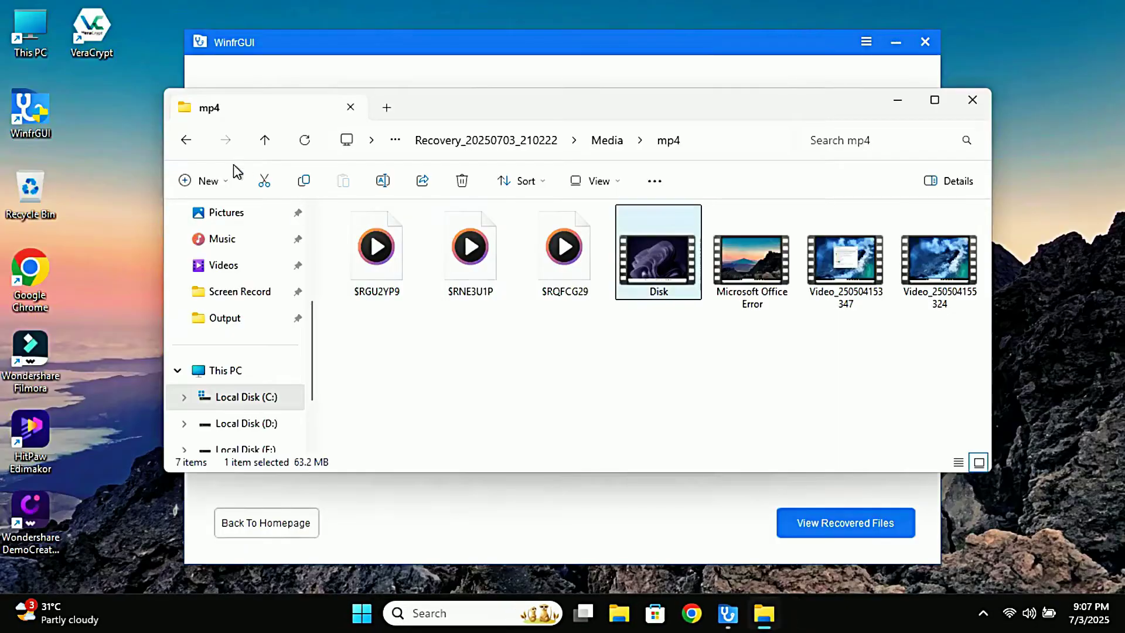
left_click(198, 143)
left_click(197, 142)
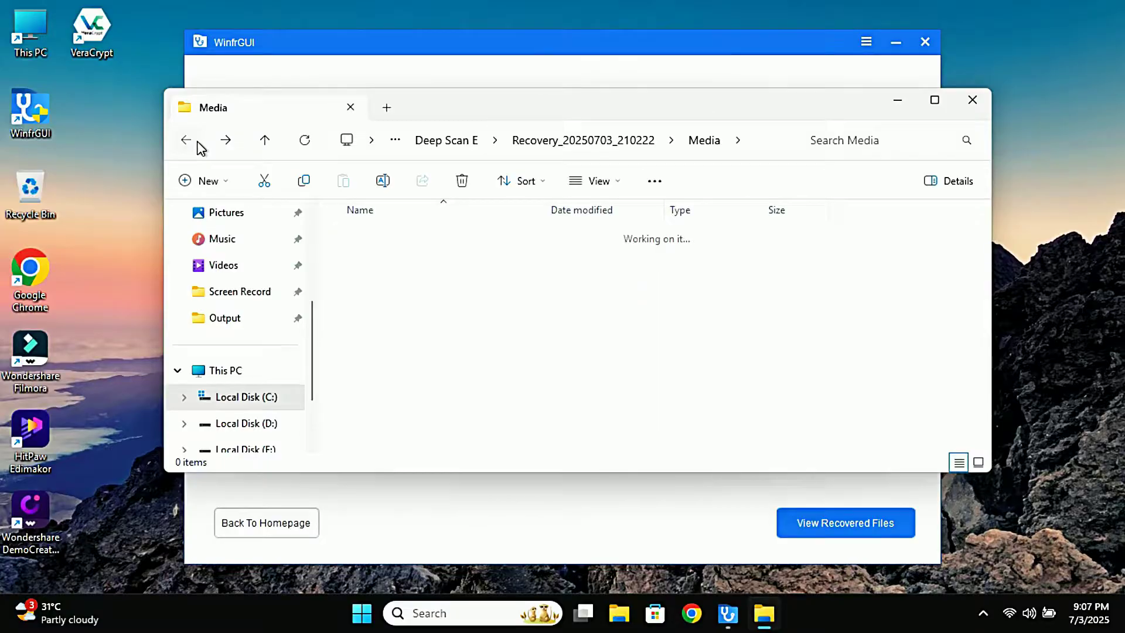
double_click(379, 267)
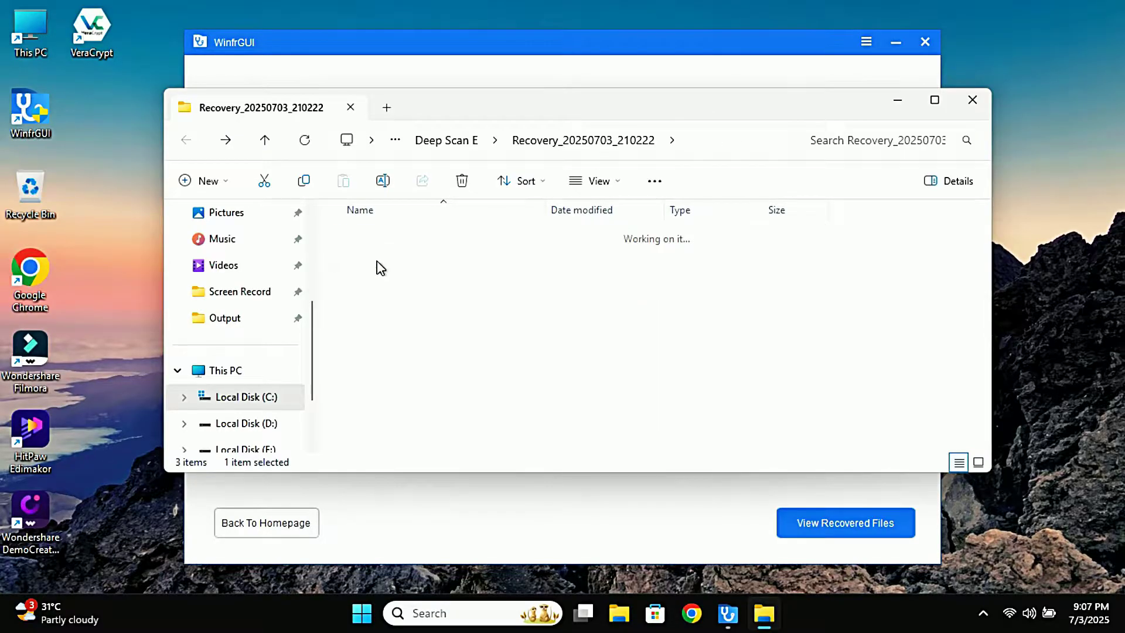
double_click(377, 242)
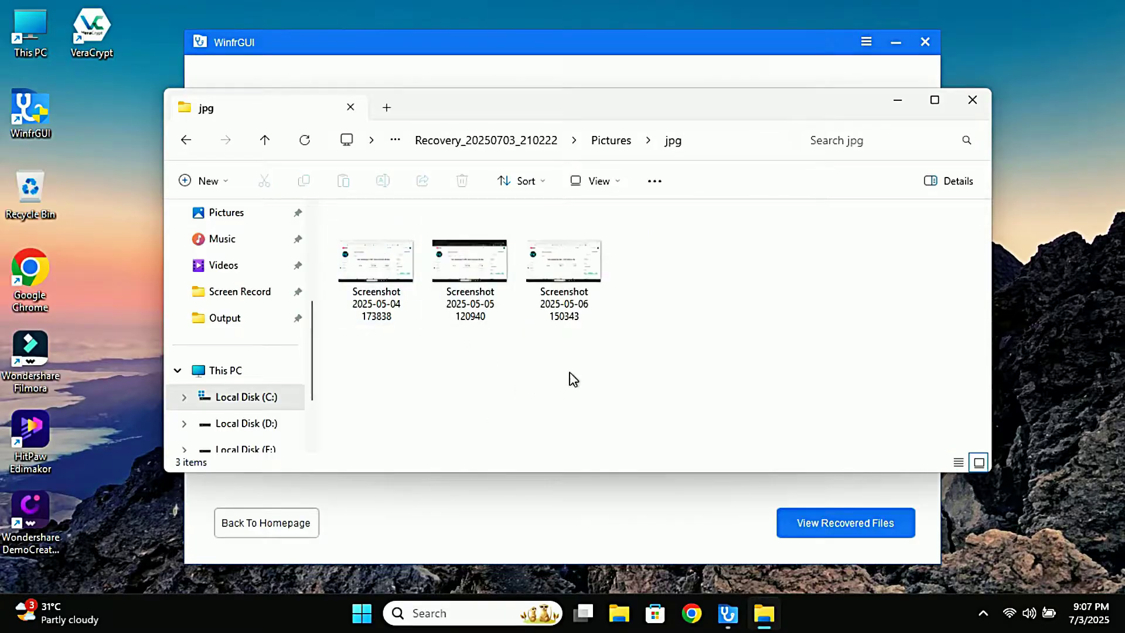
left_click_drag(612, 355, 343, 280)
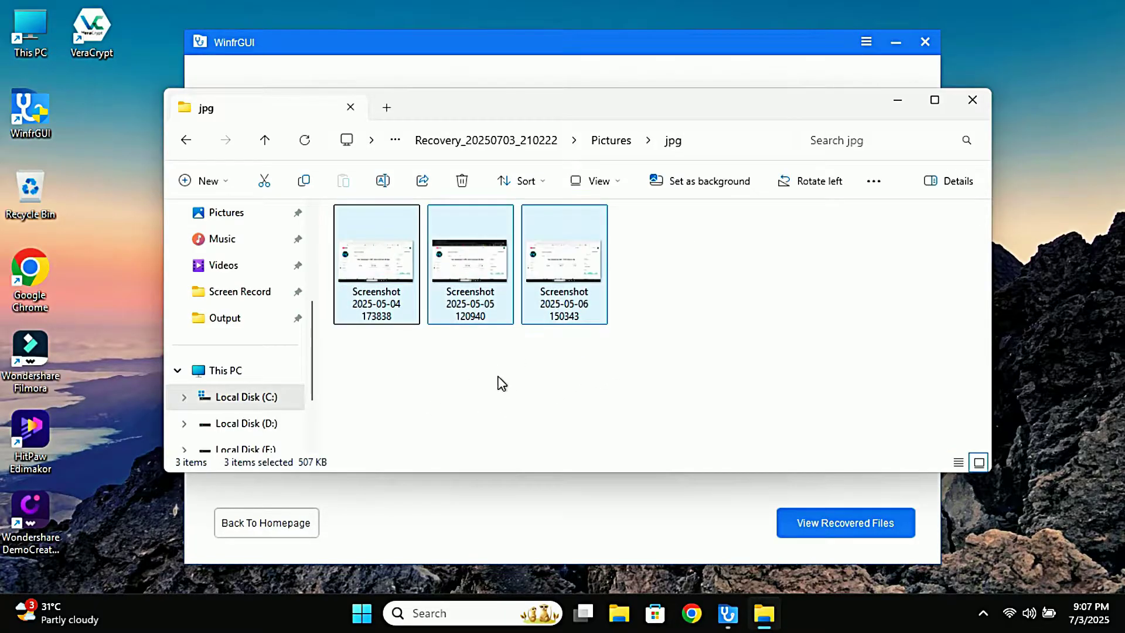
double_click(475, 293)
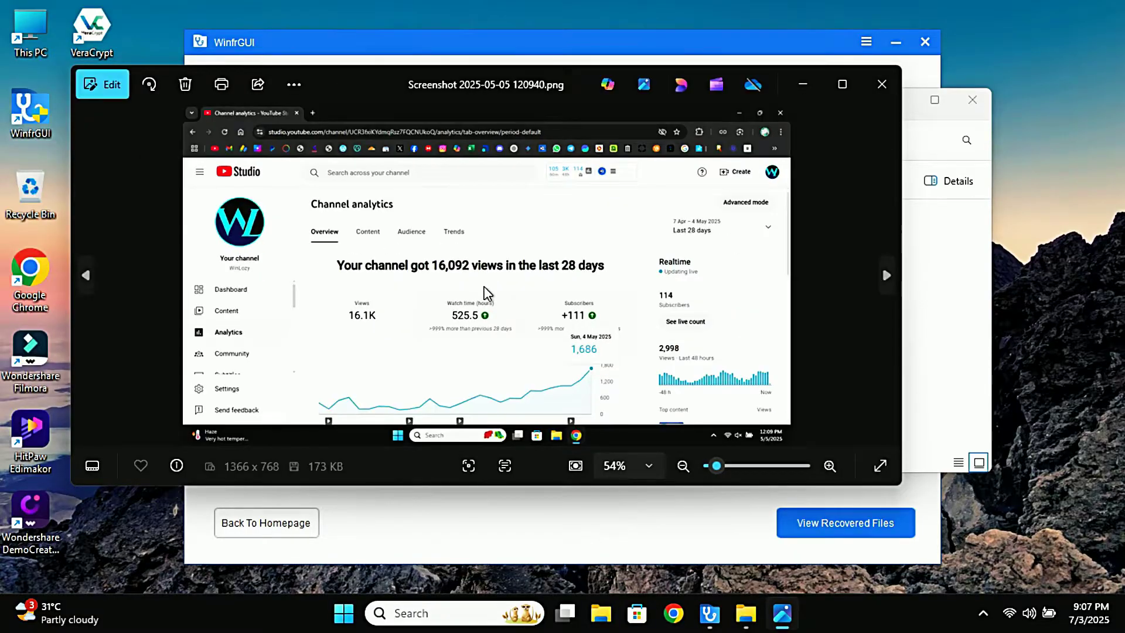
left_click(881, 84)
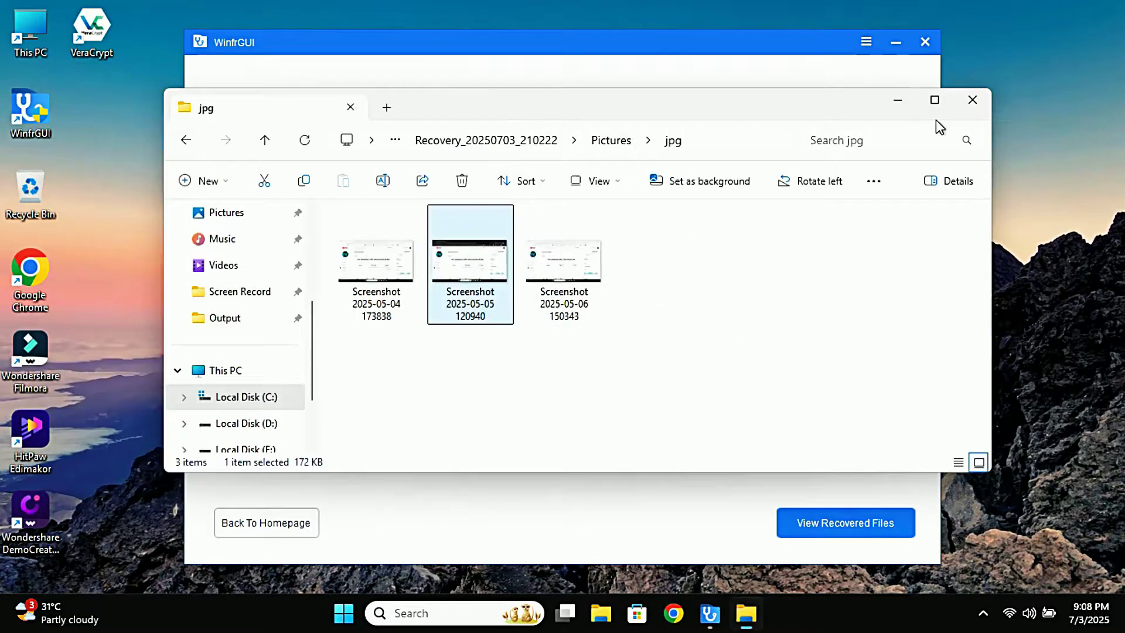
left_click(972, 99)
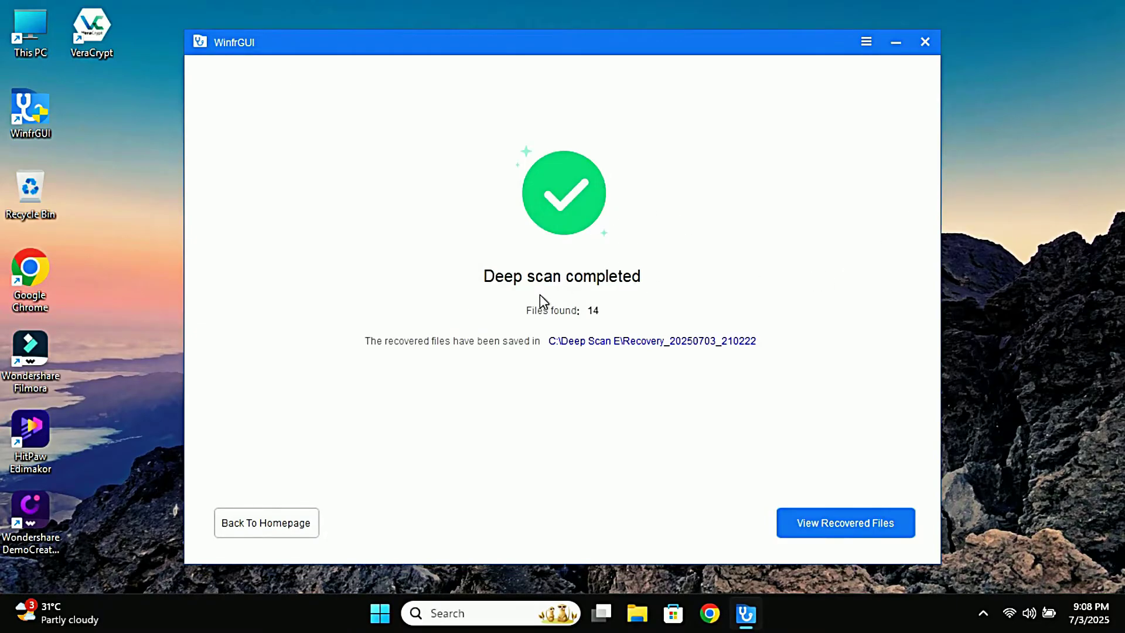
Go back to the WinfrGUI homepage and close the application.
left_click(252, 516)
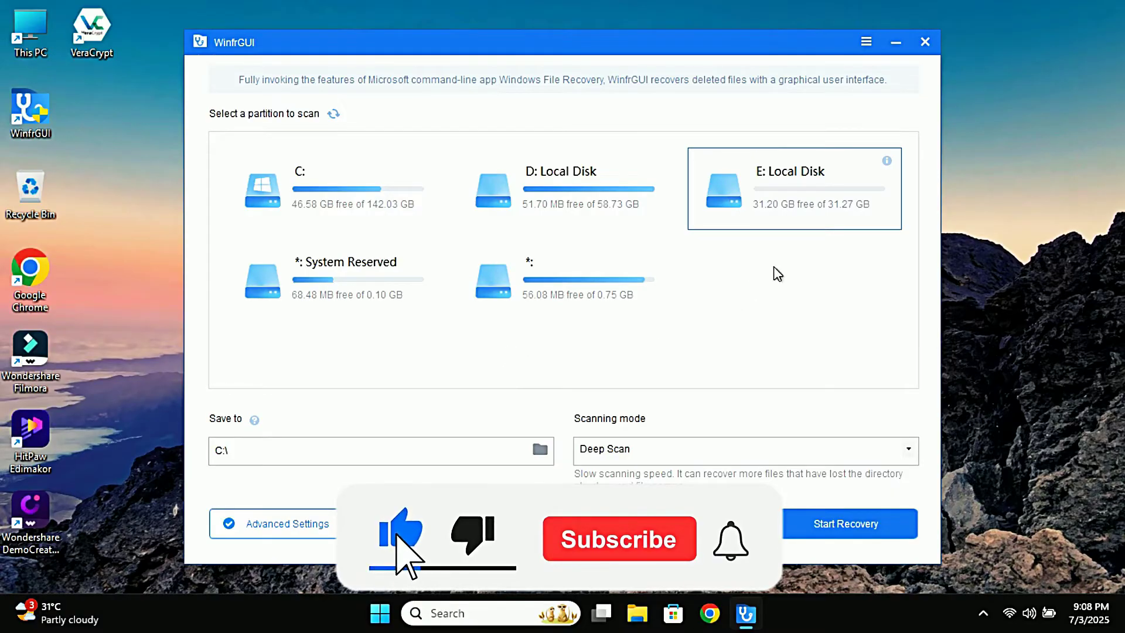
left_click(926, 42)
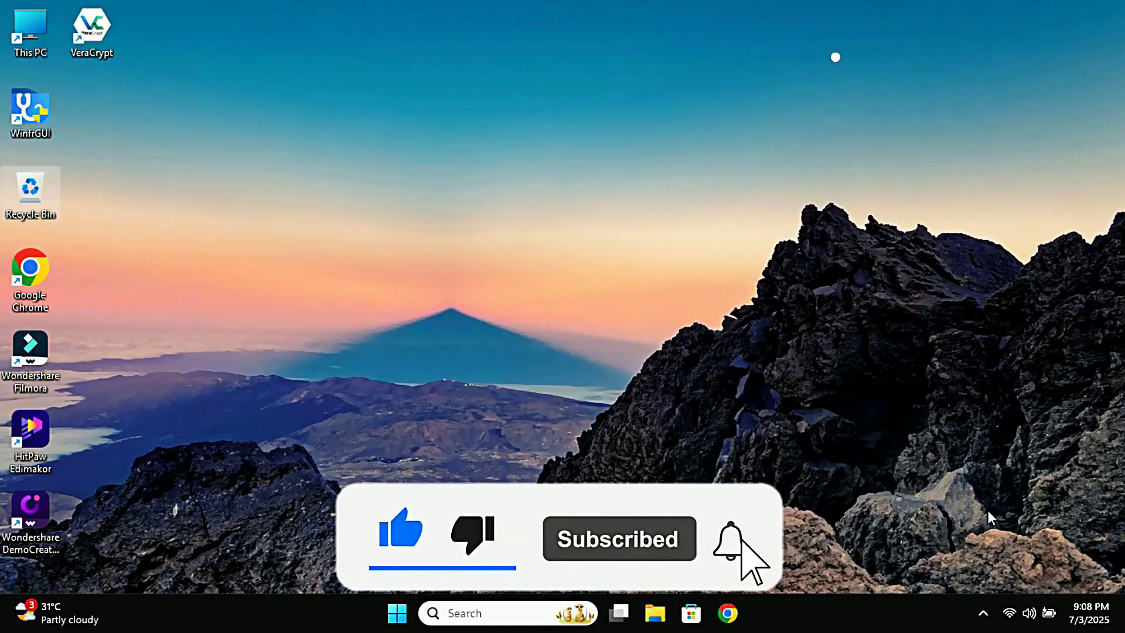